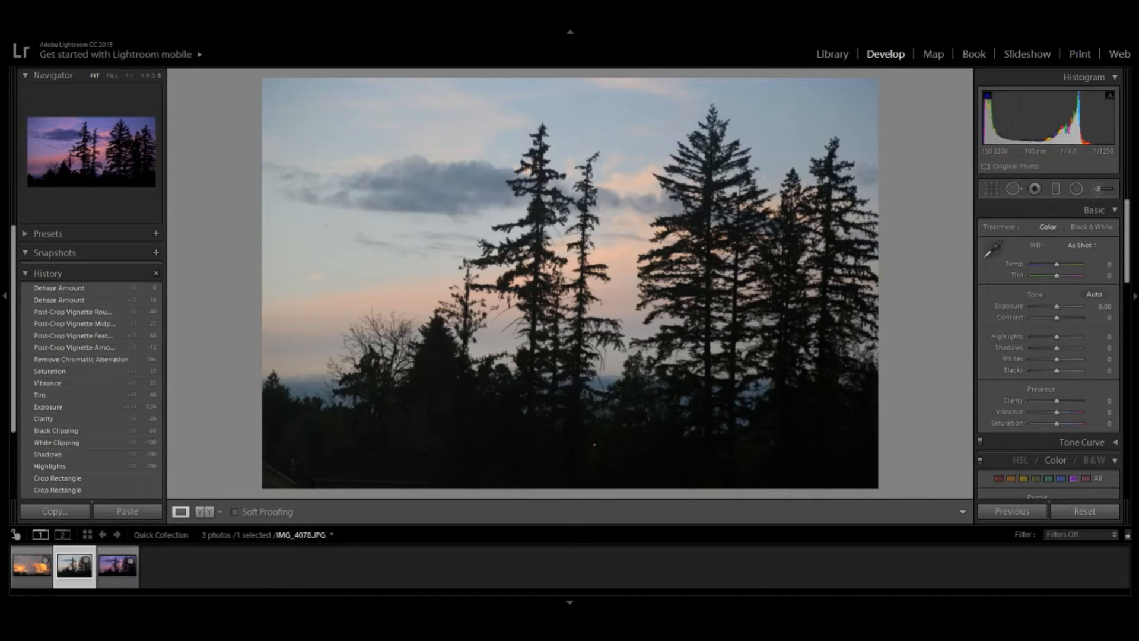
- Straighten the photo with the Crop & Straighten angle tool by tracing the horizon line across the image
click(990, 189)
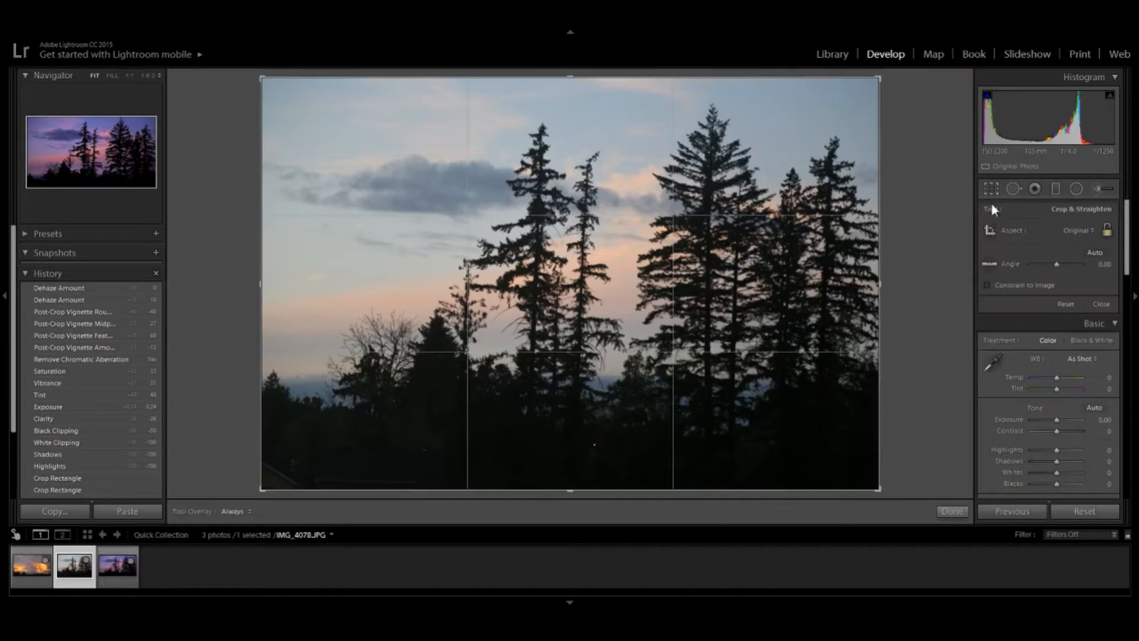
click(988, 262)
drag(276, 419, 867, 426)
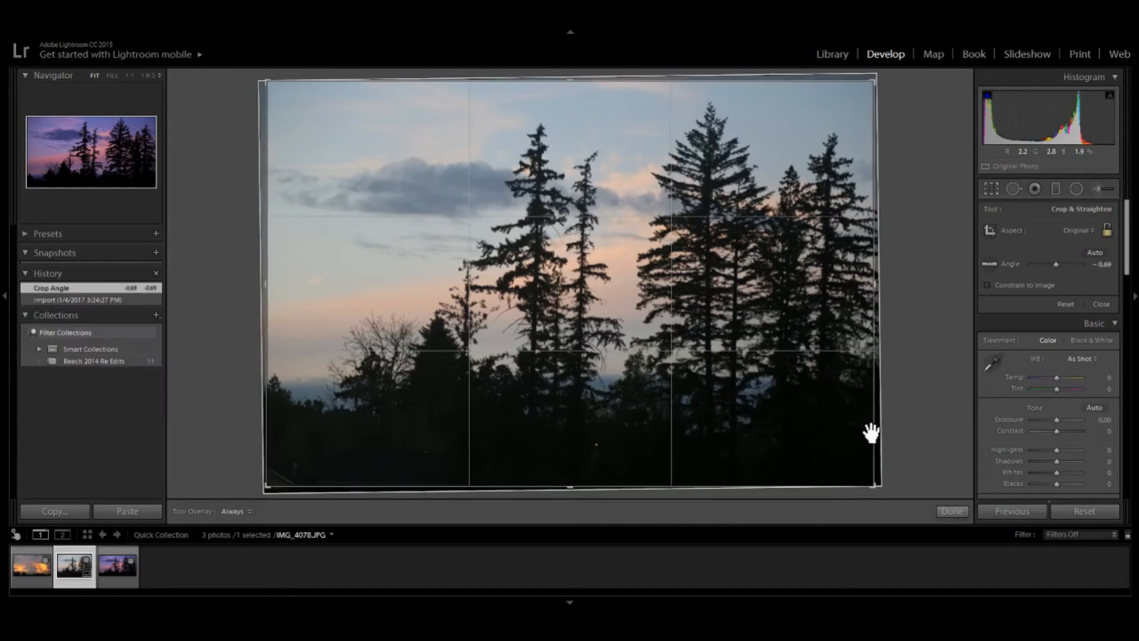
click(942, 509)
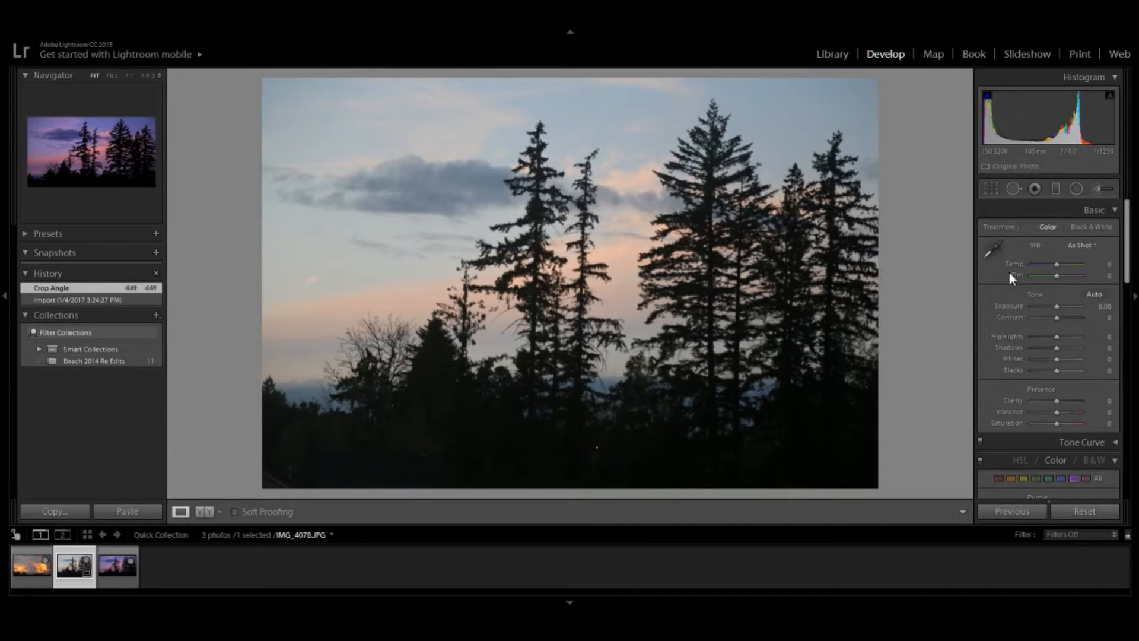
- Crop the photo to a 16 x 9 frame by trimming the bottom and top edges
click(991, 188)
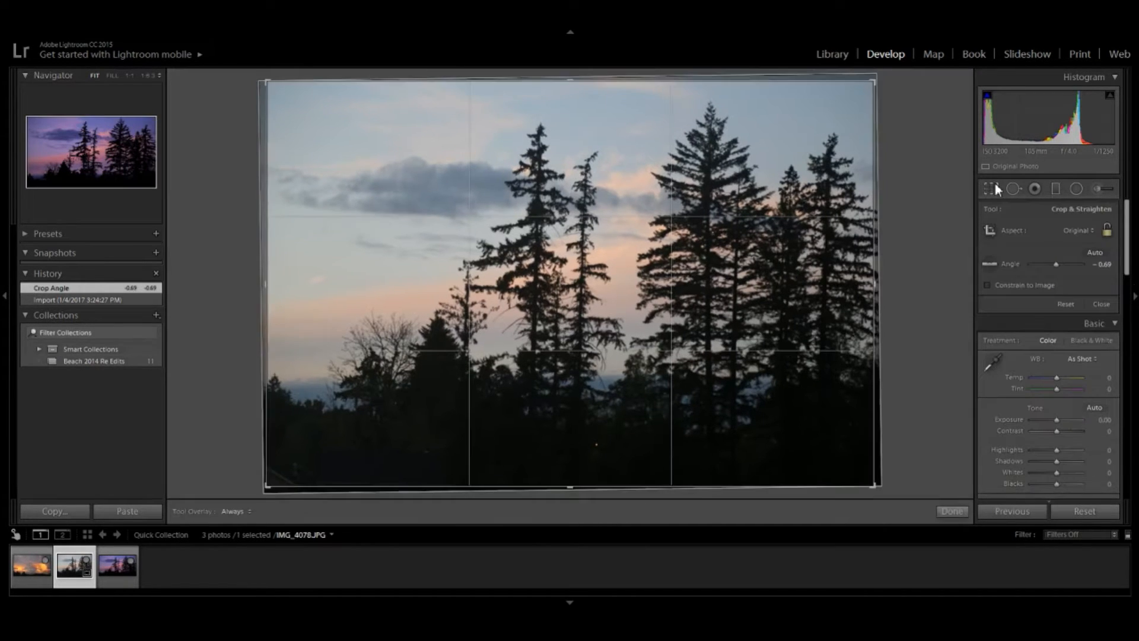
drag(573, 485, 576, 465)
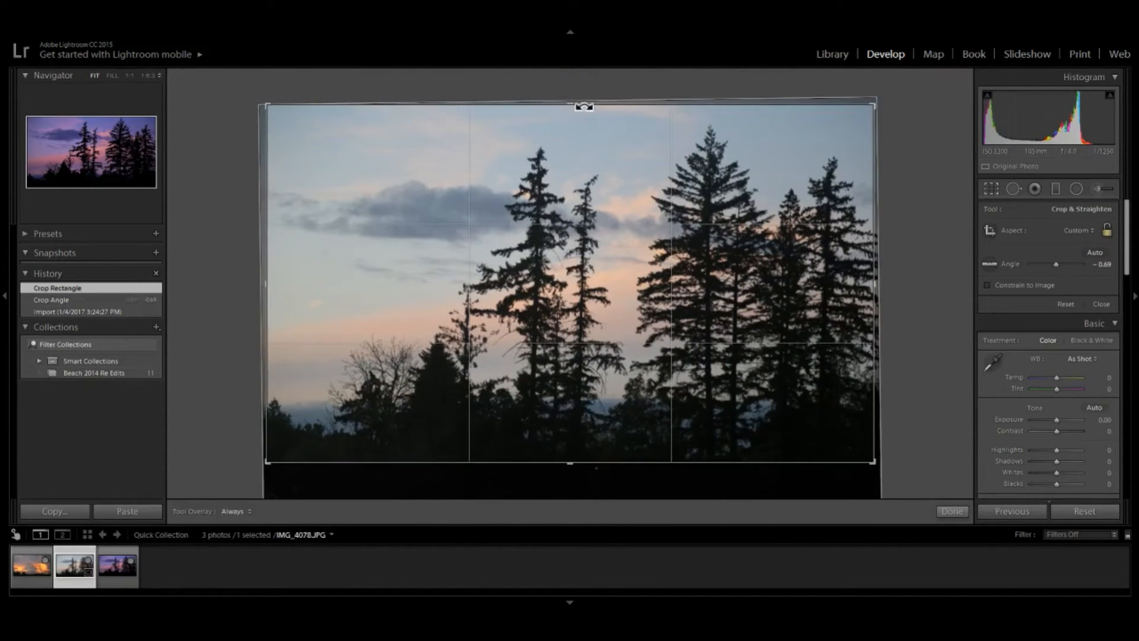
drag(571, 103, 570, 112)
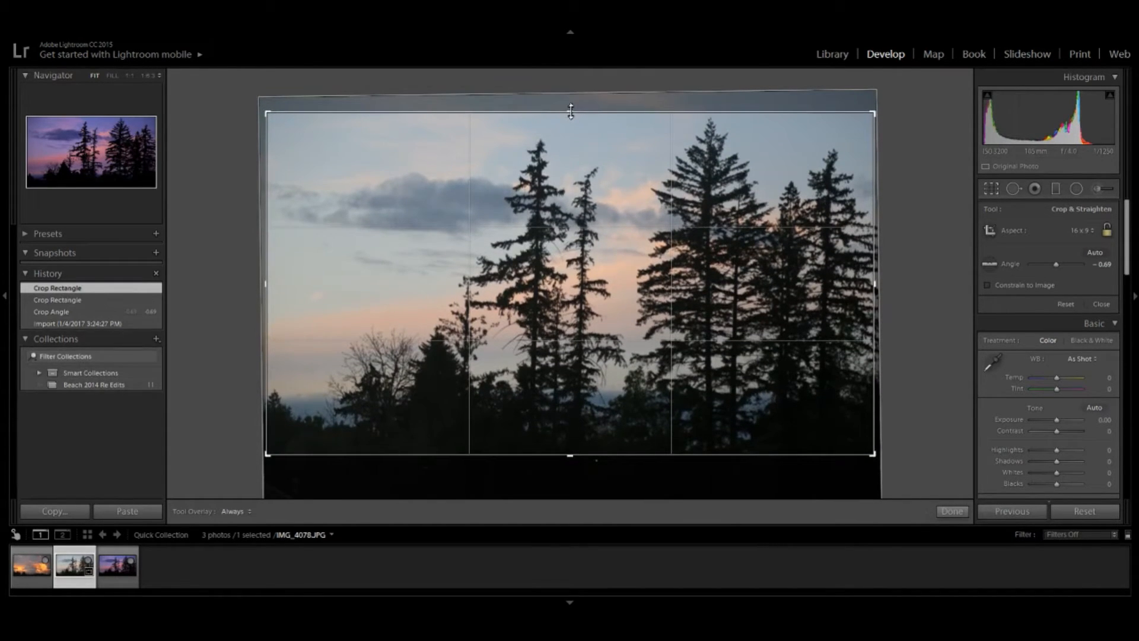
click(953, 511)
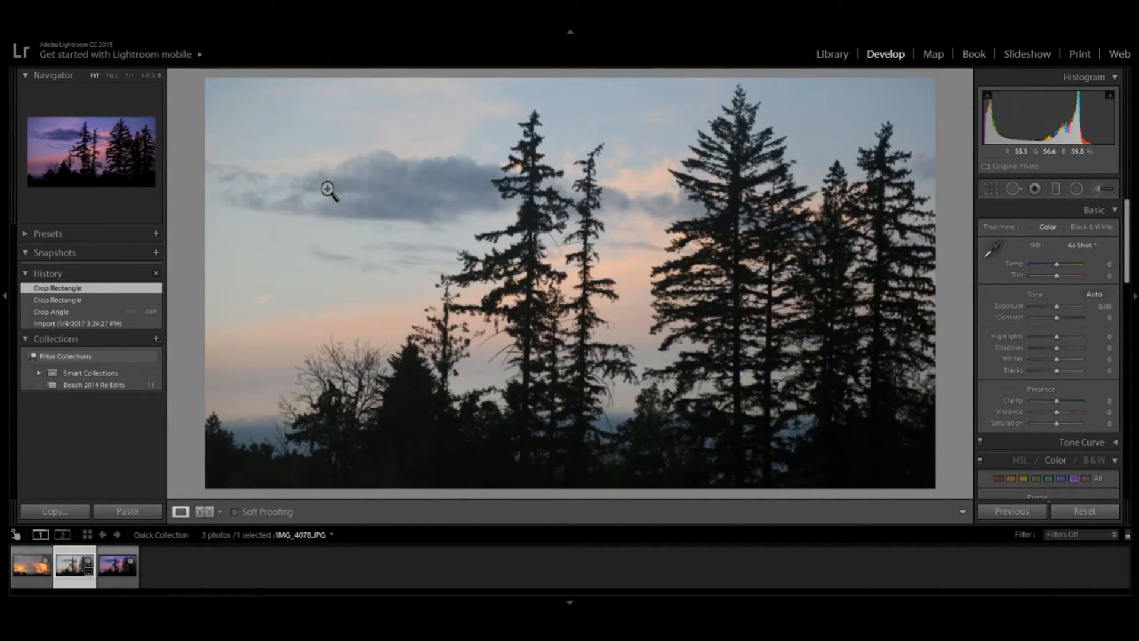
- Compare with the next photo in the filmstrip, then return to the sunset photo being edited
key(Right)
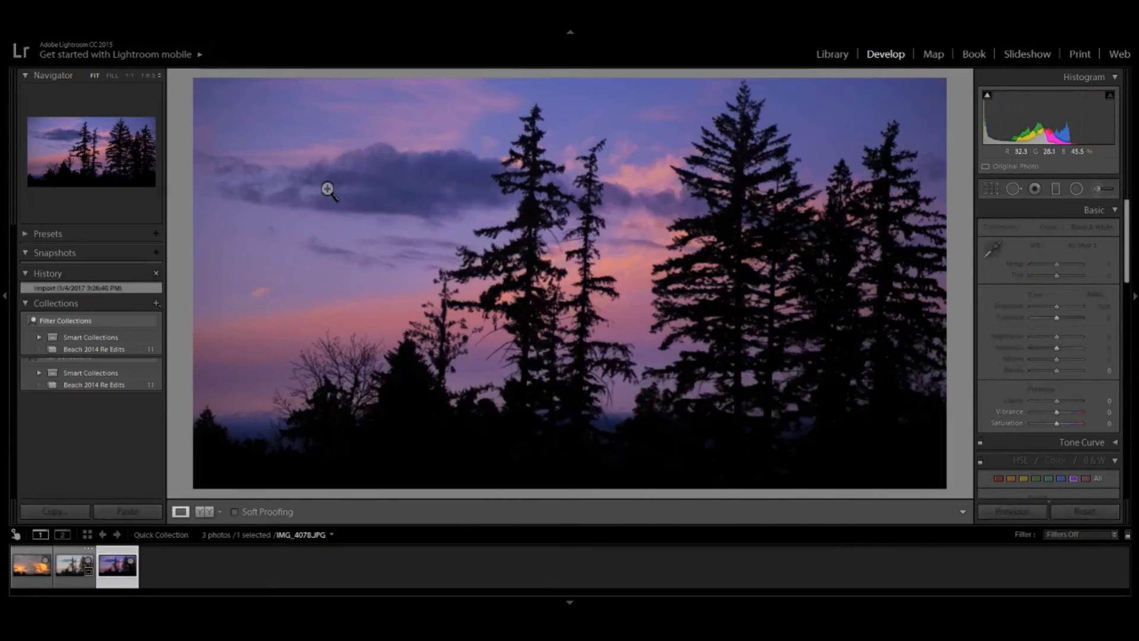
key(Left)
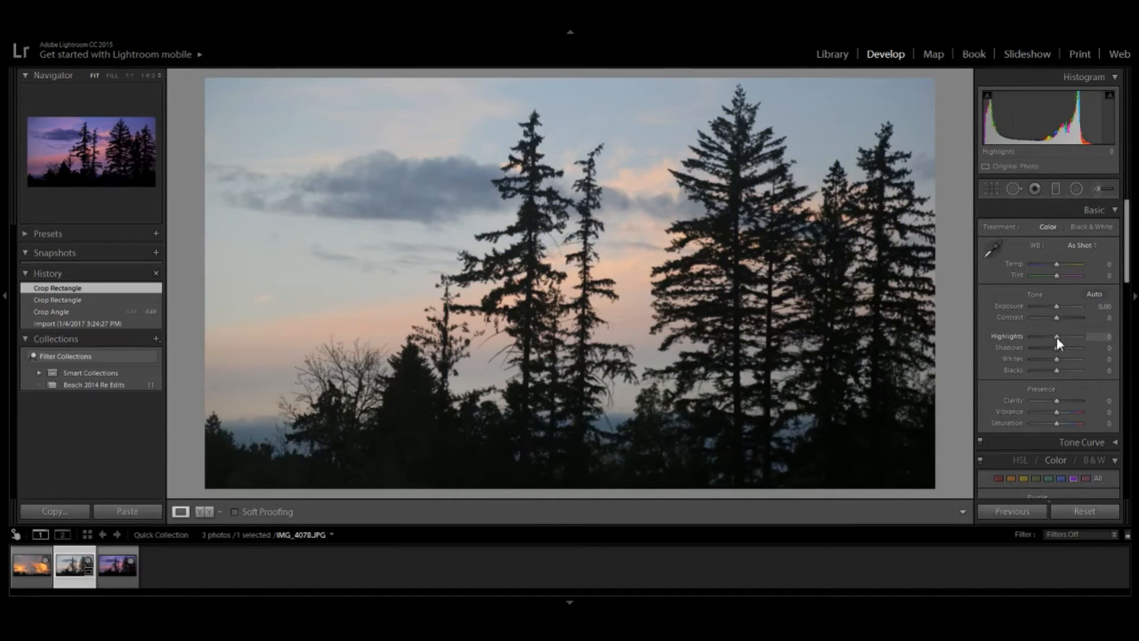
- Set Highlights, Shadows and Whites to -100 and Blacks to -45
drag(1057, 337, 1016, 337)
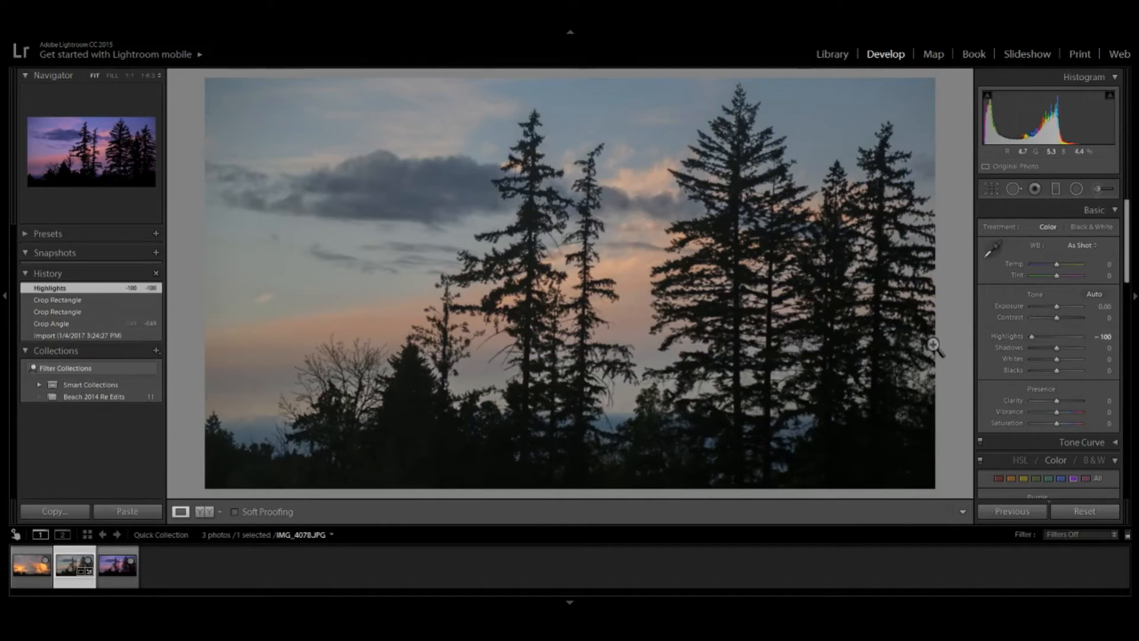
drag(1056, 349, 955, 346)
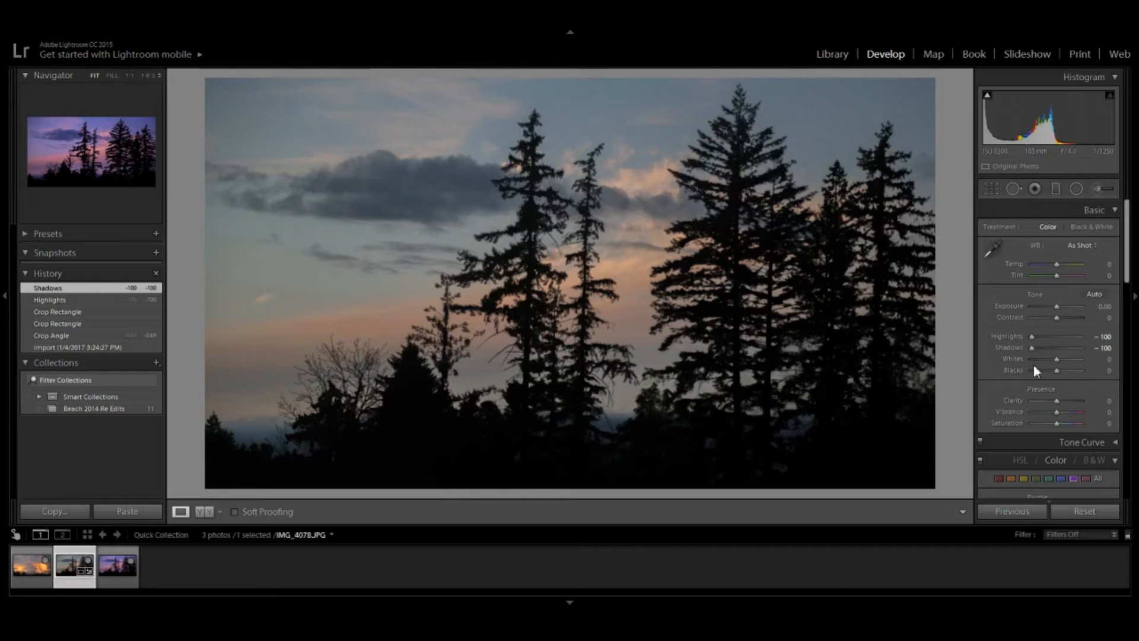
drag(1056, 358, 977, 363)
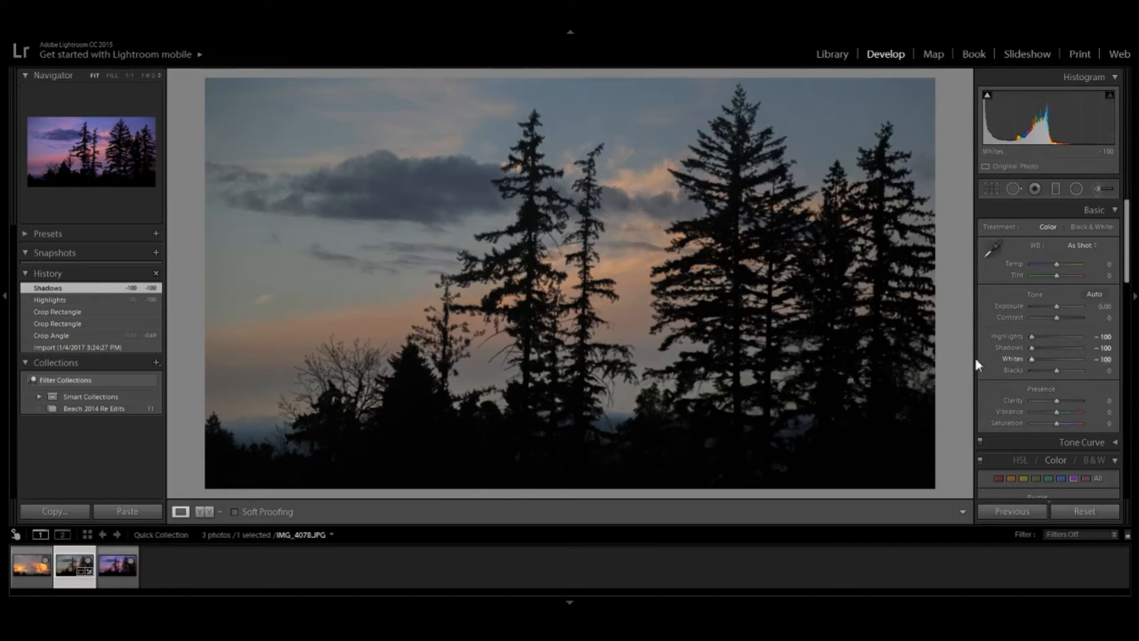
click(1046, 370)
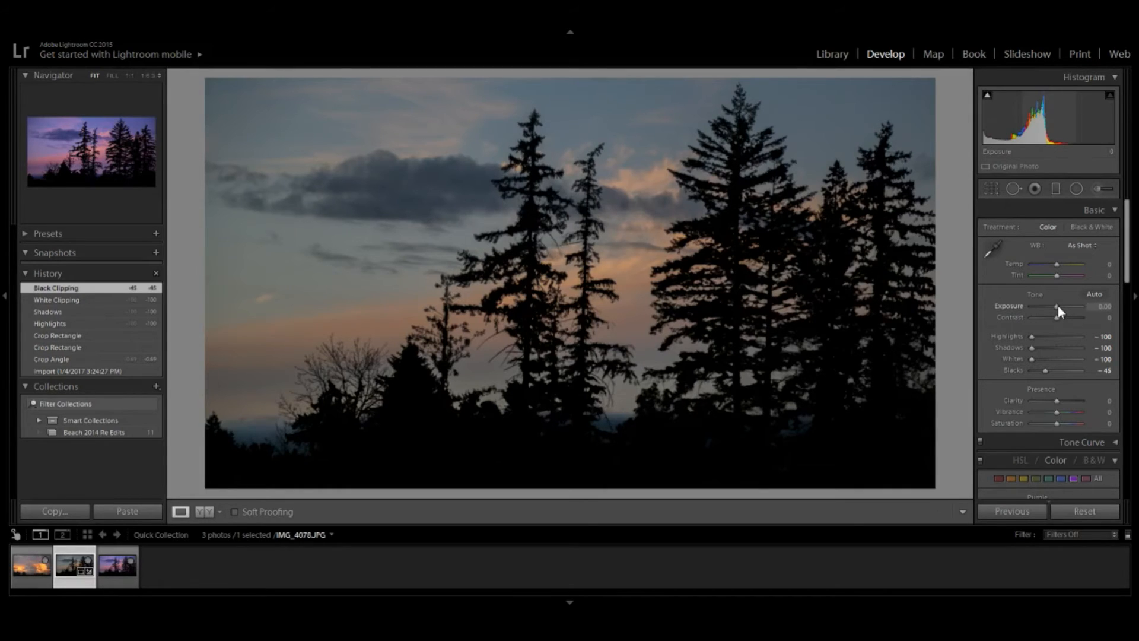
- Raise Exposure to +0.48 and set the white balance Tint to +40
drag(1058, 306, 1060, 306)
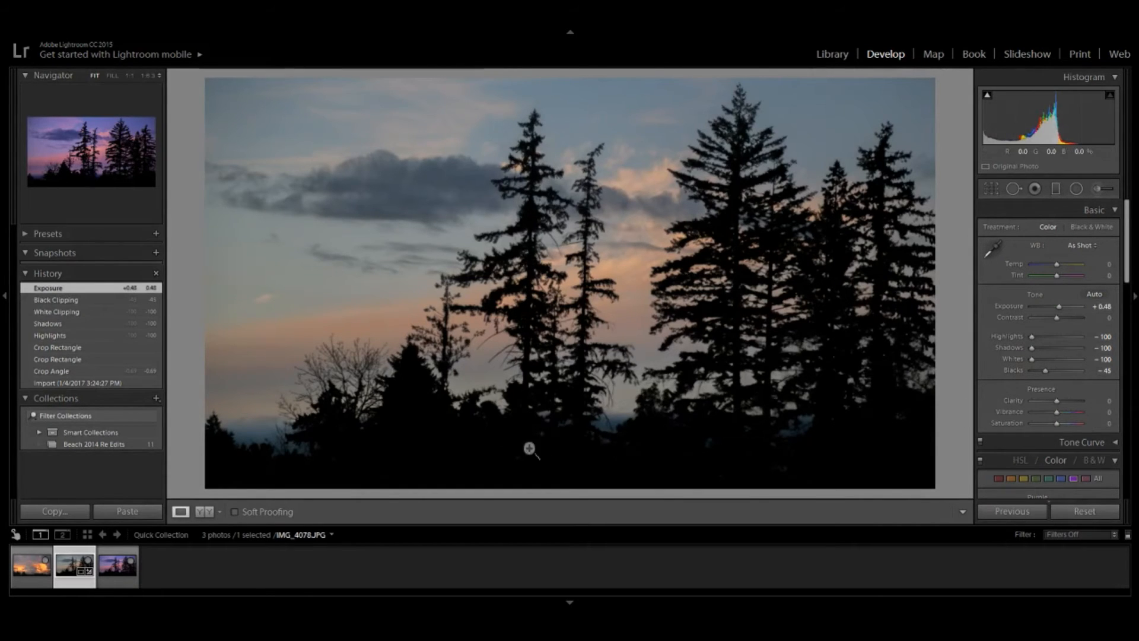
click(1070, 274)
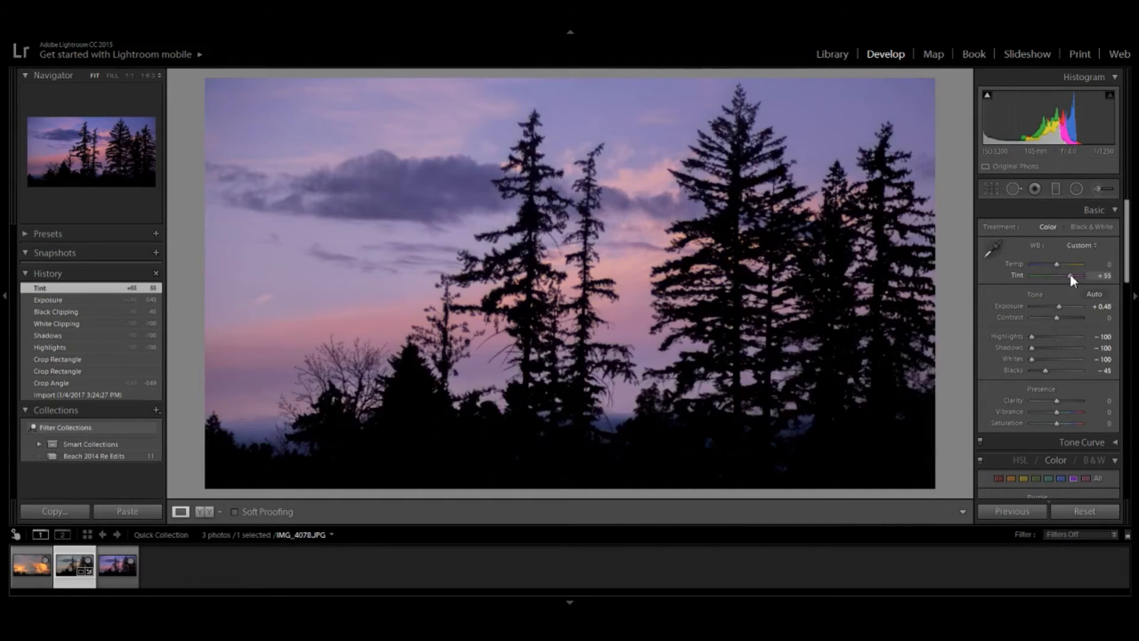
drag(1070, 275, 1066, 273)
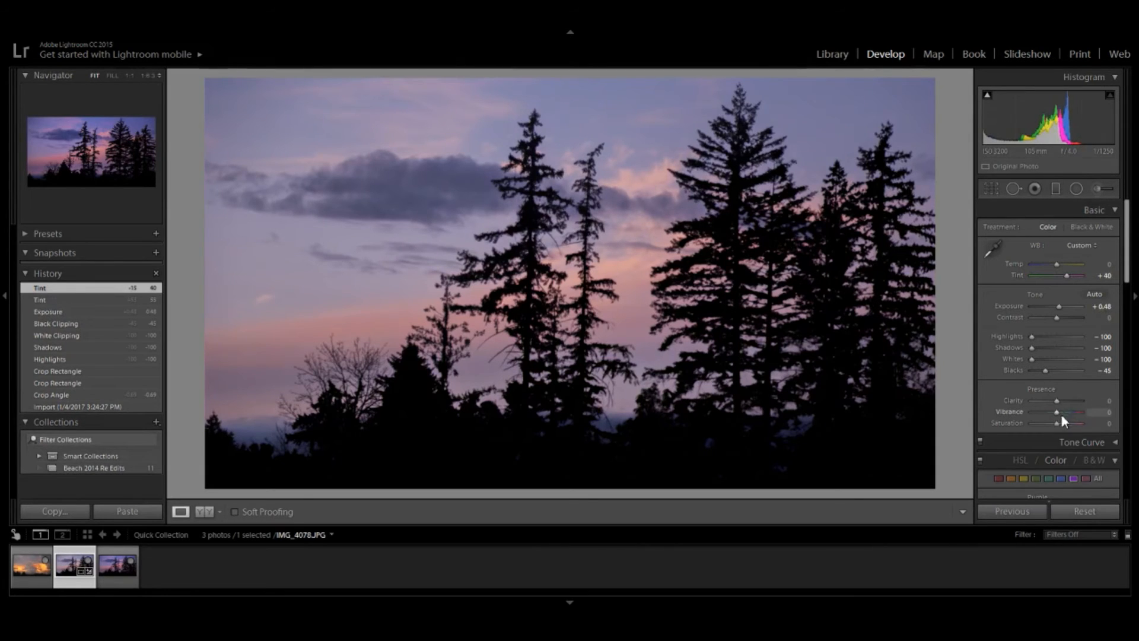
- Set Vibrance to +29 and Saturation to +38
drag(1062, 411, 1066, 412)
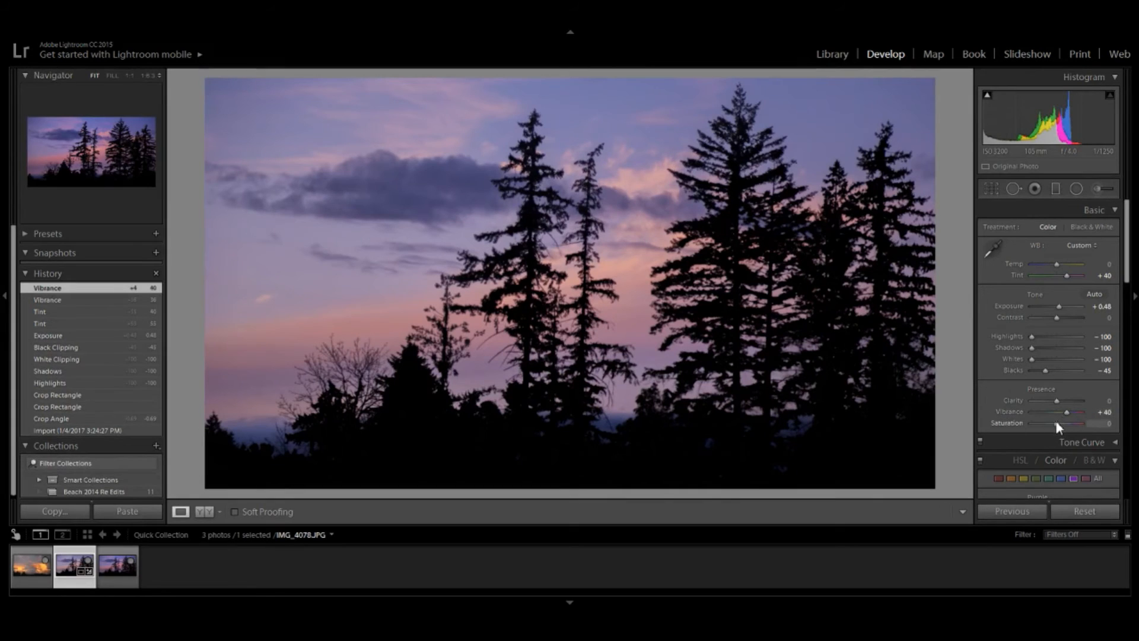
drag(1055, 422, 1065, 422)
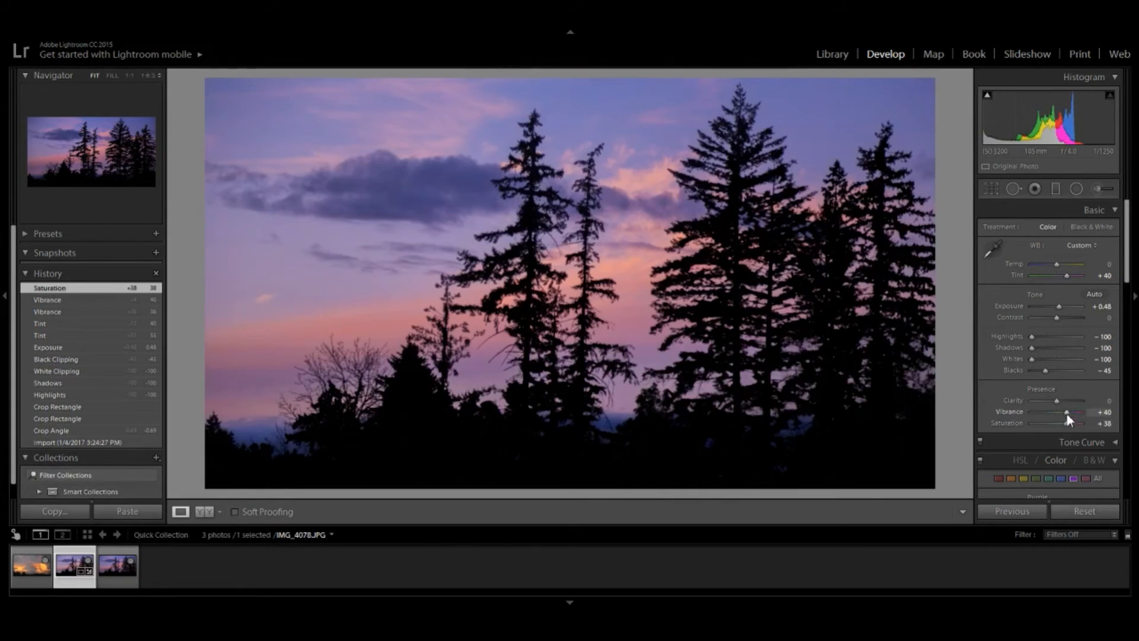
drag(1065, 411, 1062, 410)
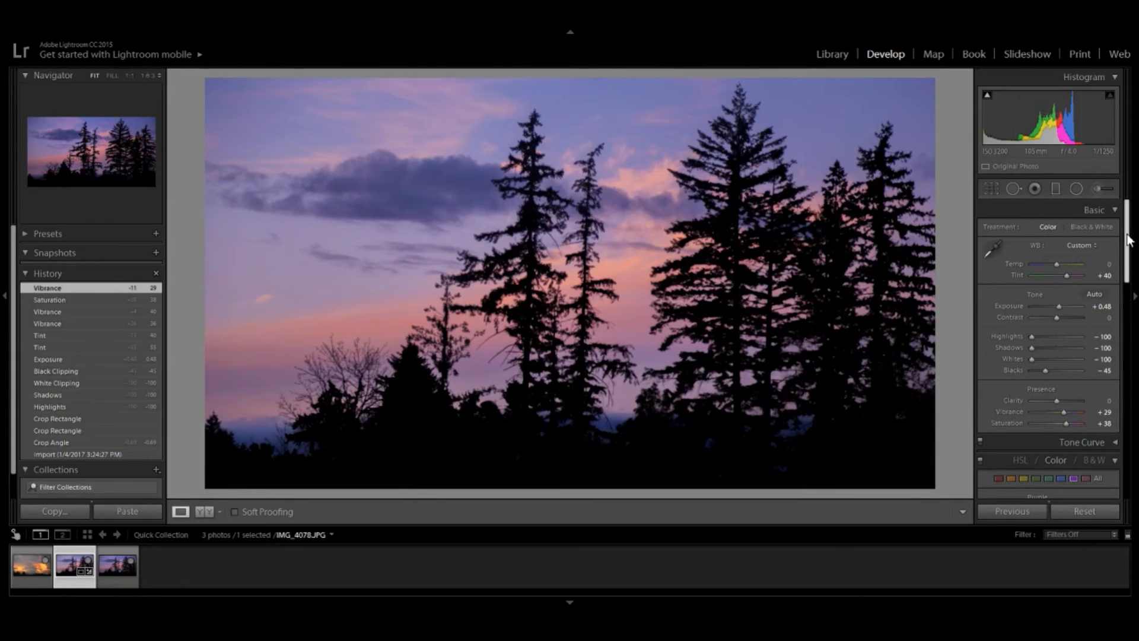
- Set Clarity to -21
scroll(1127, 243, down, 3)
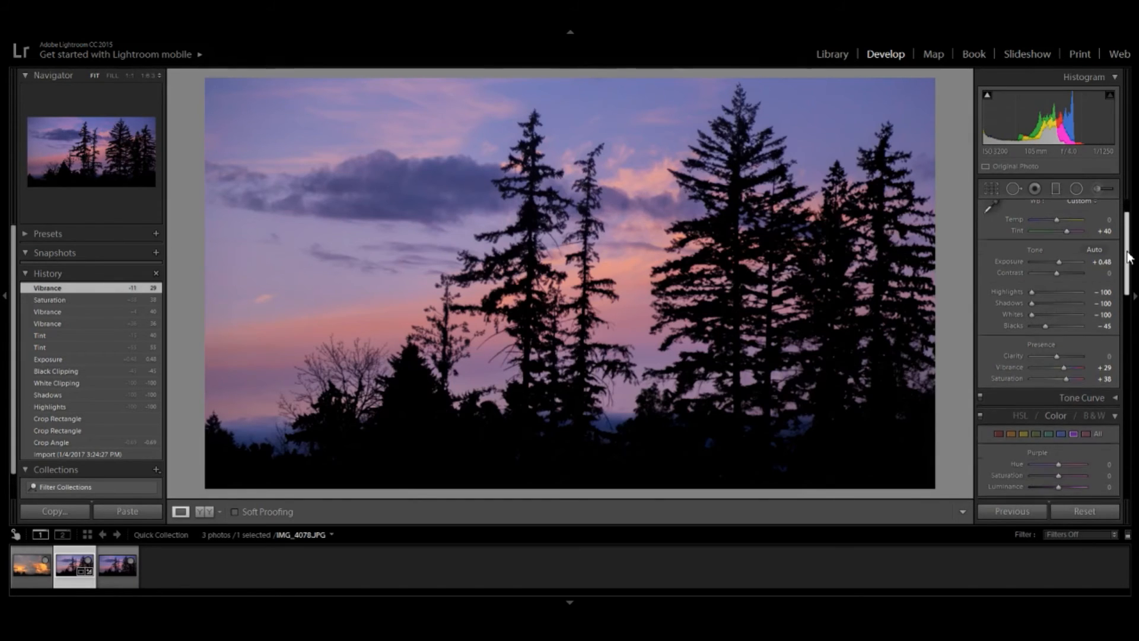
click(1049, 357)
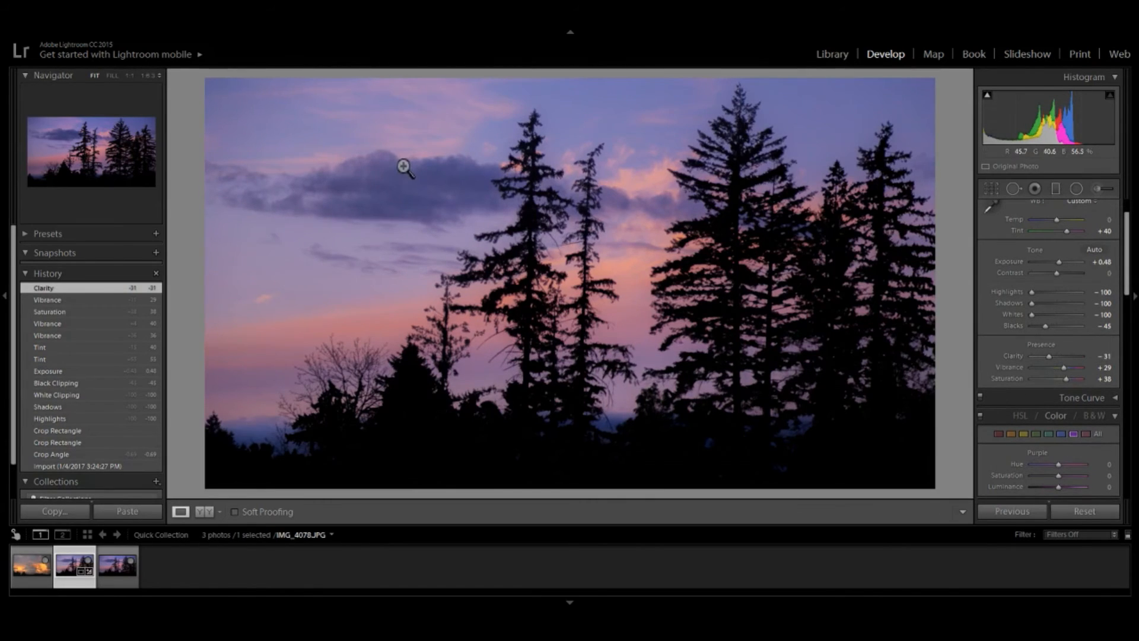
key(Up)
key(Up)
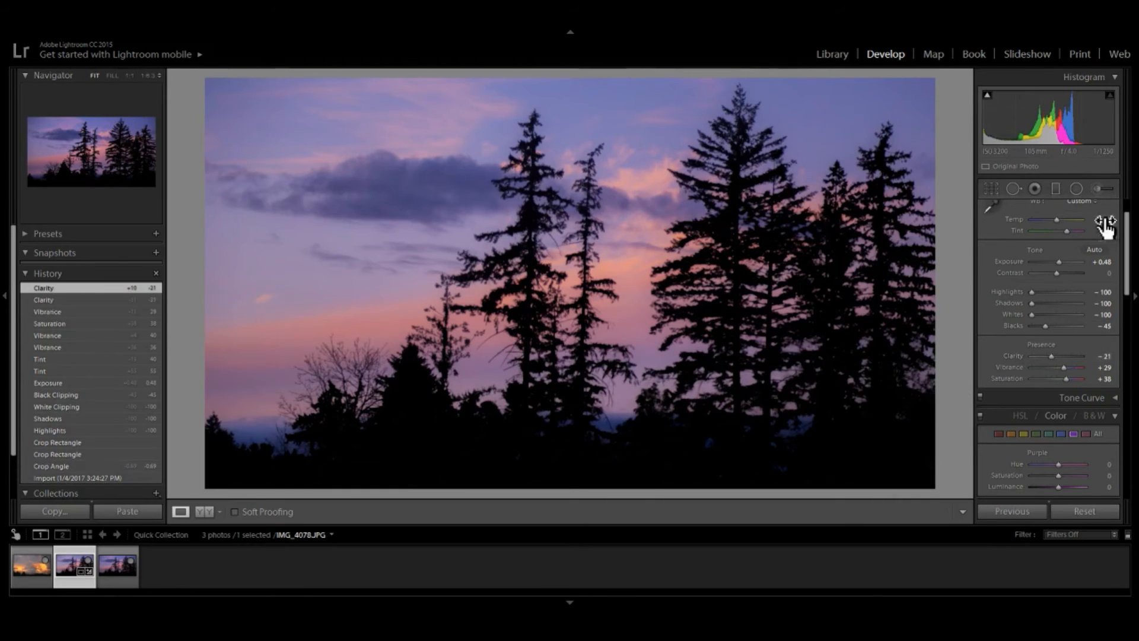
- Enable Remove Chromatic Aberration in Lens Corrections
drag(1127, 220, 1098, 361)
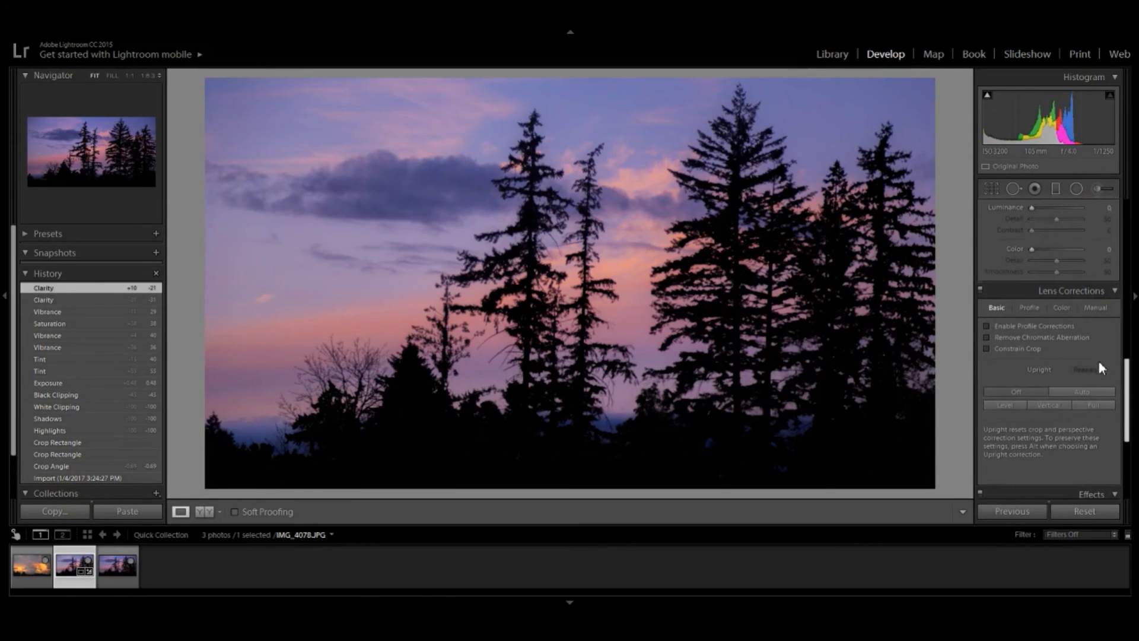
click(987, 337)
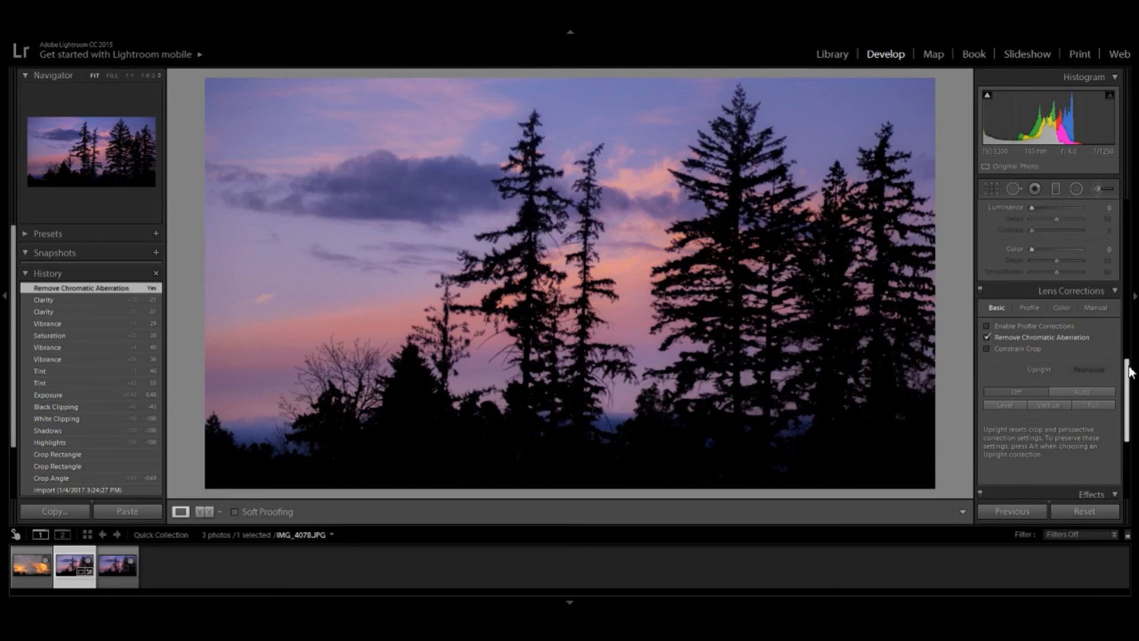
- Add a post-crop vignette with Amount -10, Midpoint 40, Roundness -29 and Feather 80
scroll(1114, 390, down, 3)
scroll(1111, 396, down, 3)
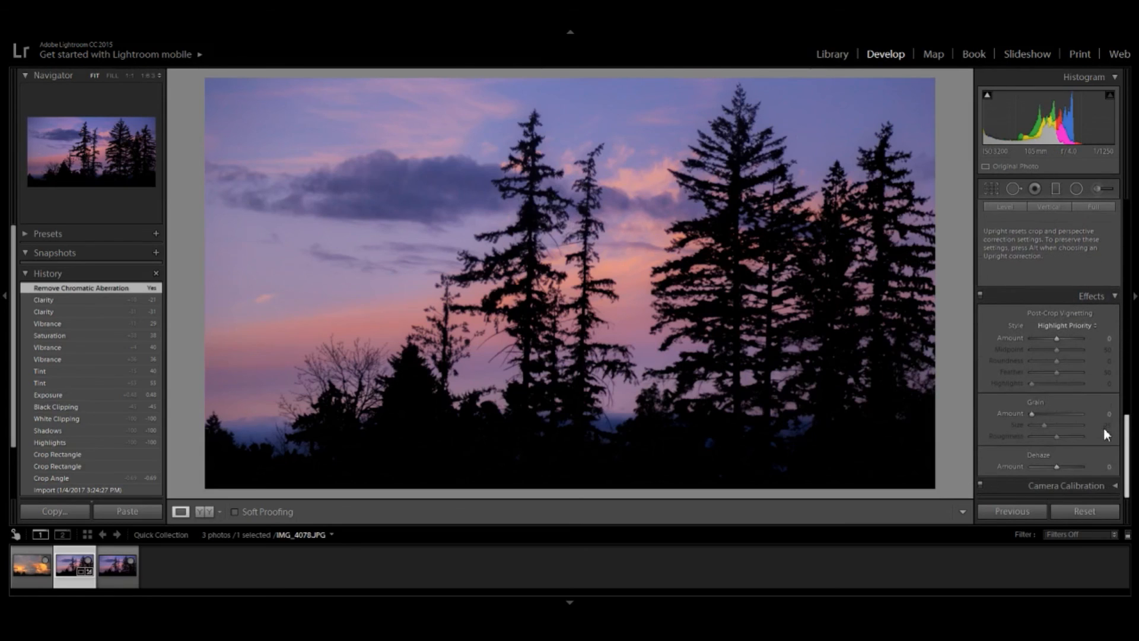
mouse_move(1058, 337)
mouse_down()
mouse_move(1061, 372)
mouse_move(1073, 372)
mouse_move(1052, 351)
mouse_up()
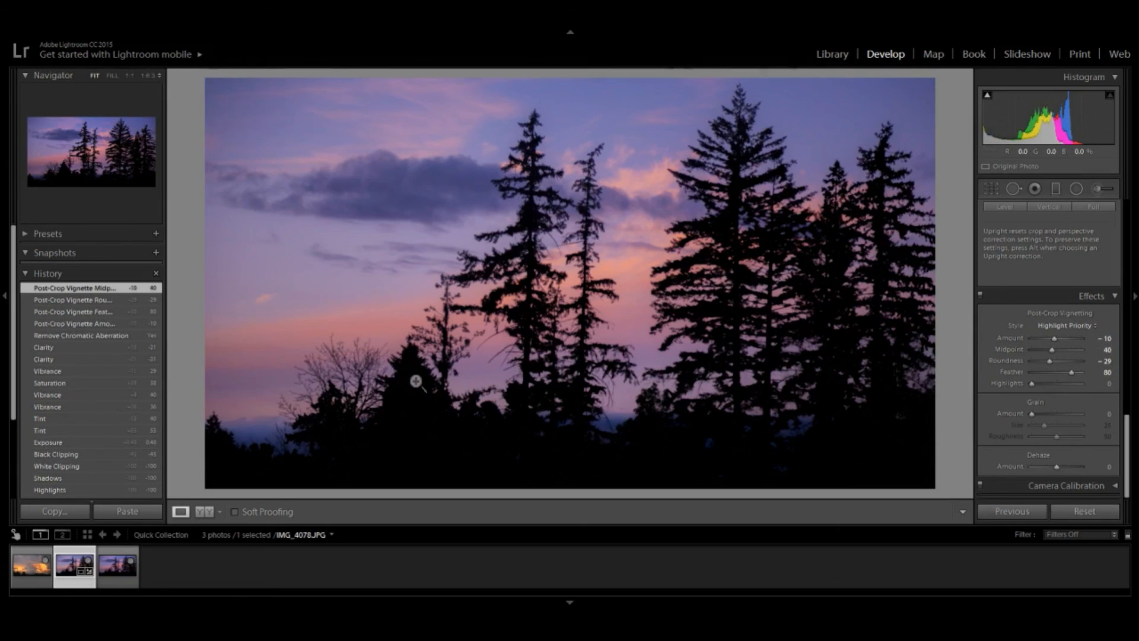
- Show the before and after versions side by side
click(205, 513)
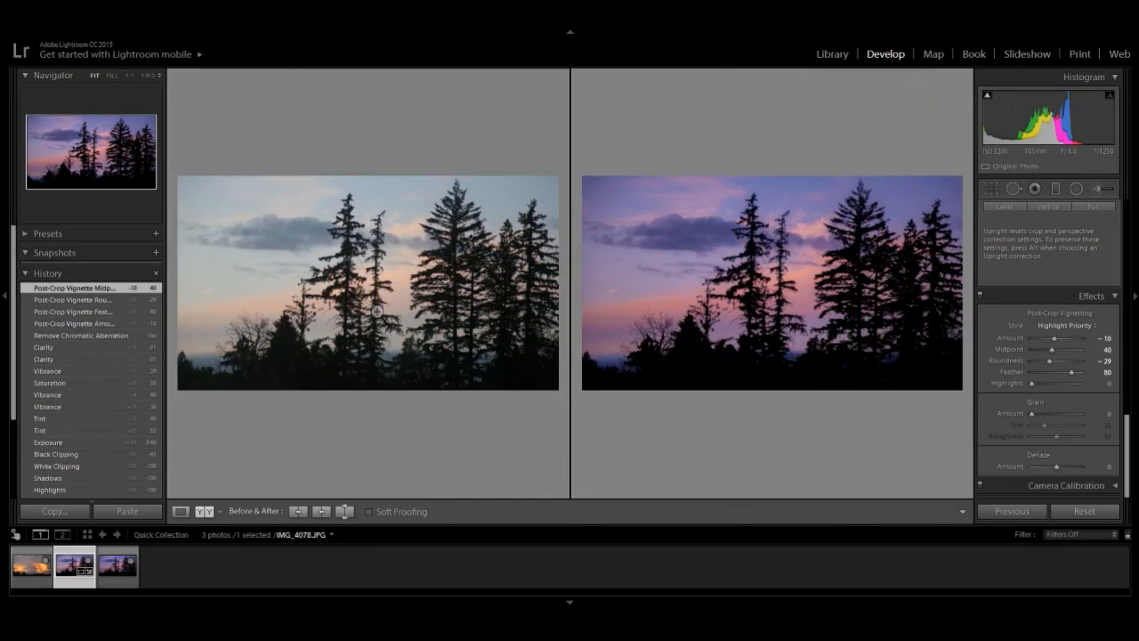